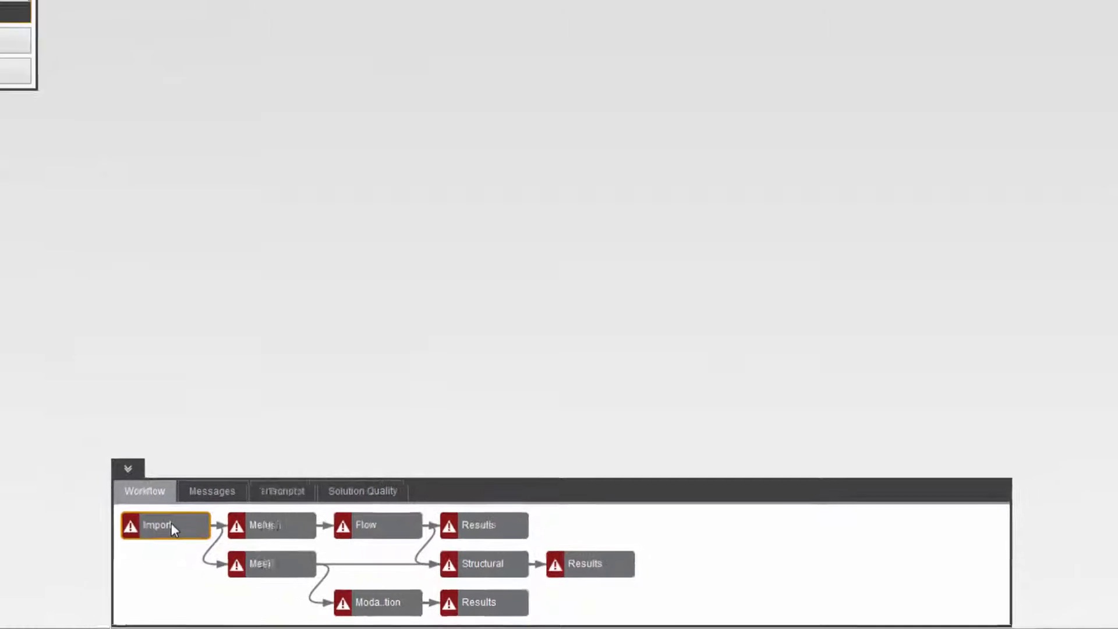
# - Open Geometry Import Source 1, the object that requires attention in the Import task
pyautogui.rightClick(274, 267)
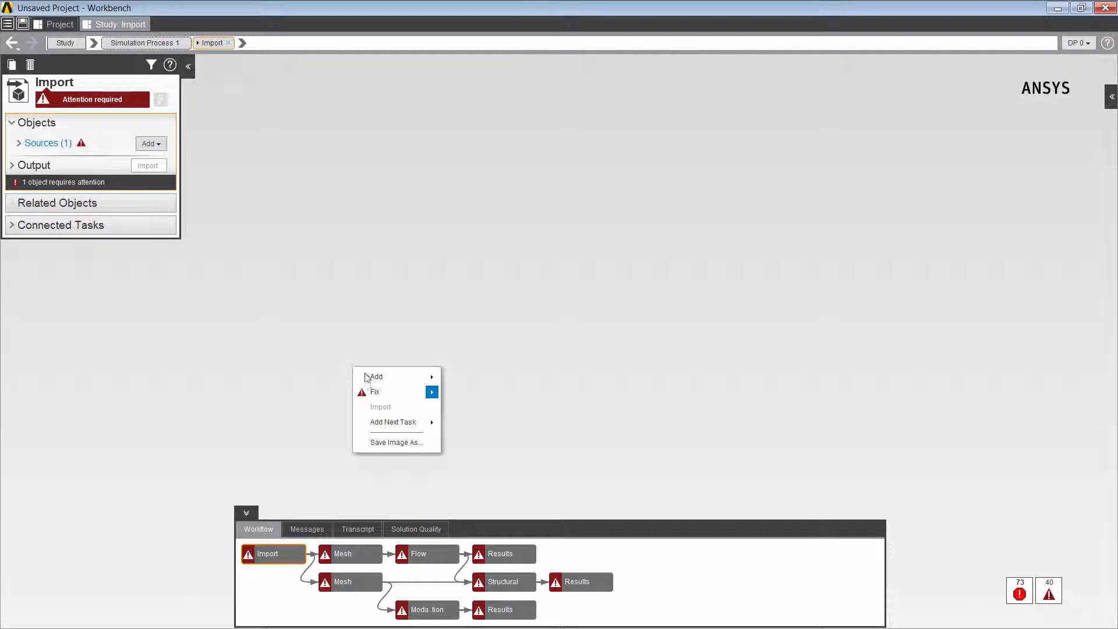
pyautogui.moveTo(379, 393)
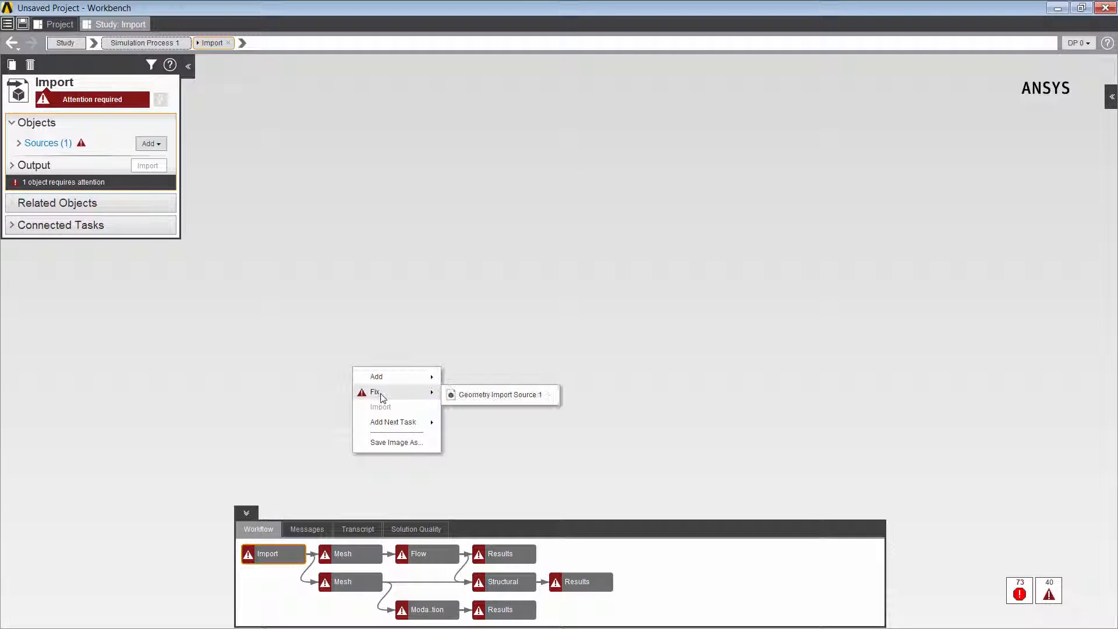
pyautogui.click(487, 394)
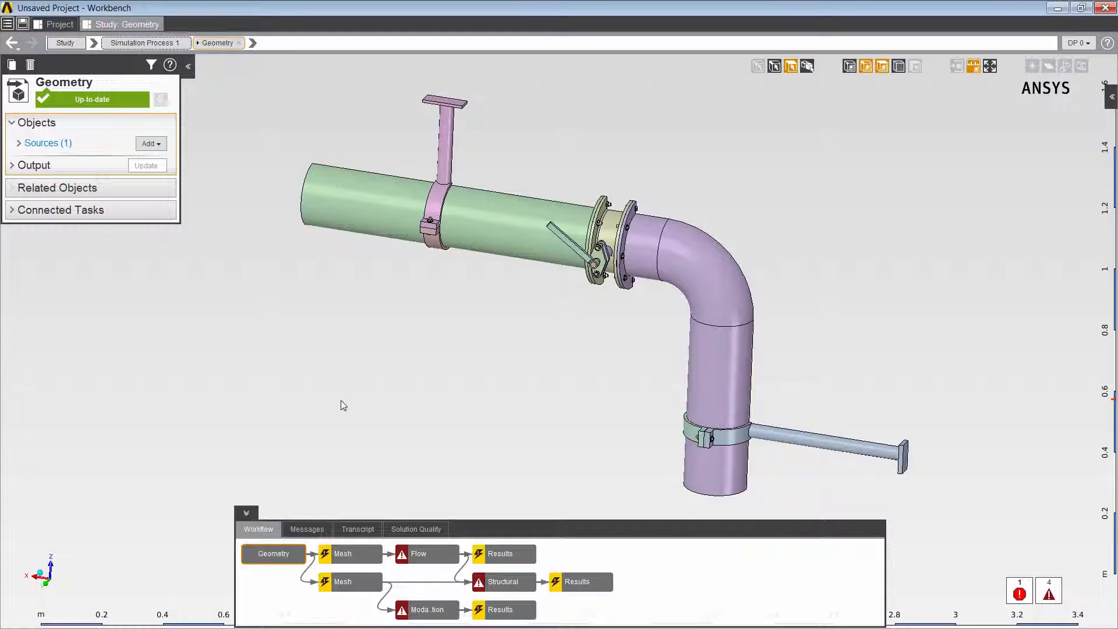
# - Open the Flow task's Inlet 1 condition and assign the open end face of the short vertical pipe leg as its location
pyautogui.click(431, 558)
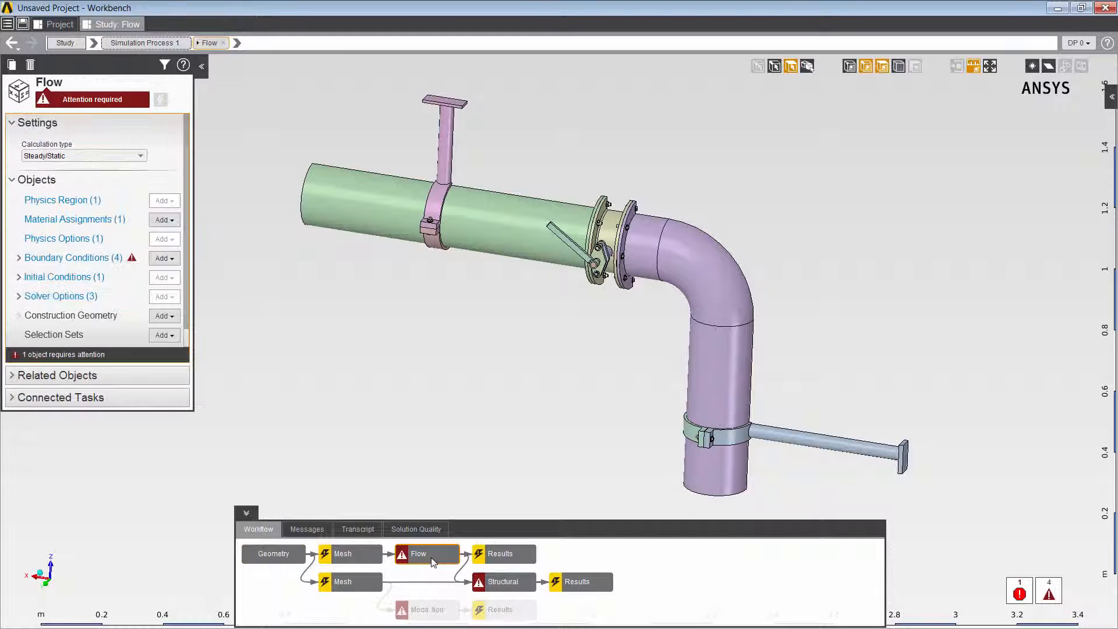
pyautogui.rightClick(379, 315)
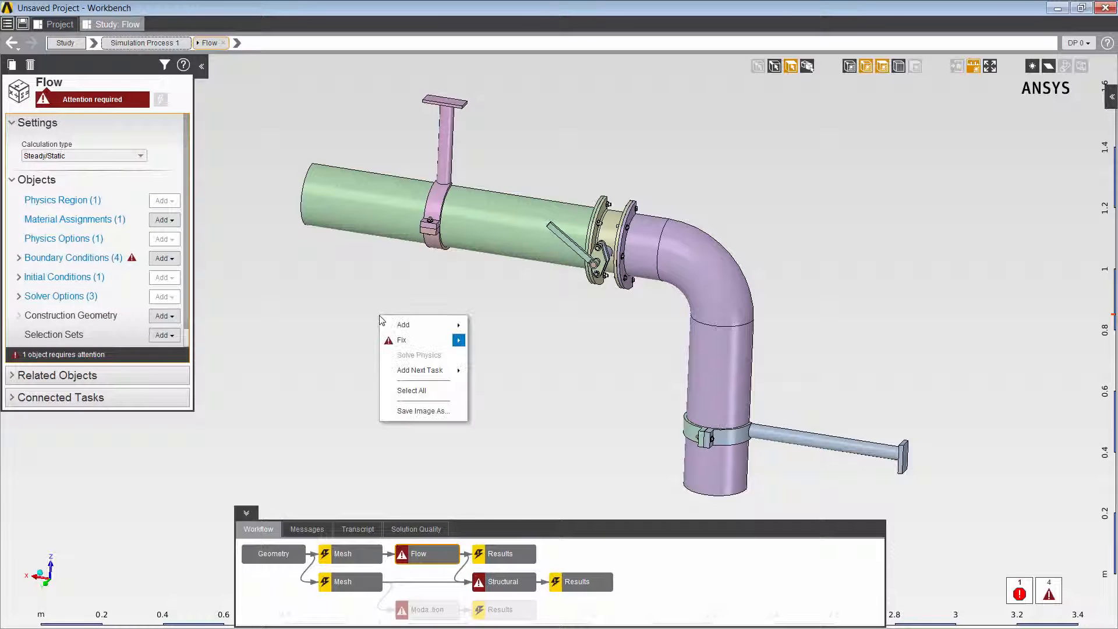
pyautogui.moveTo(420, 343)
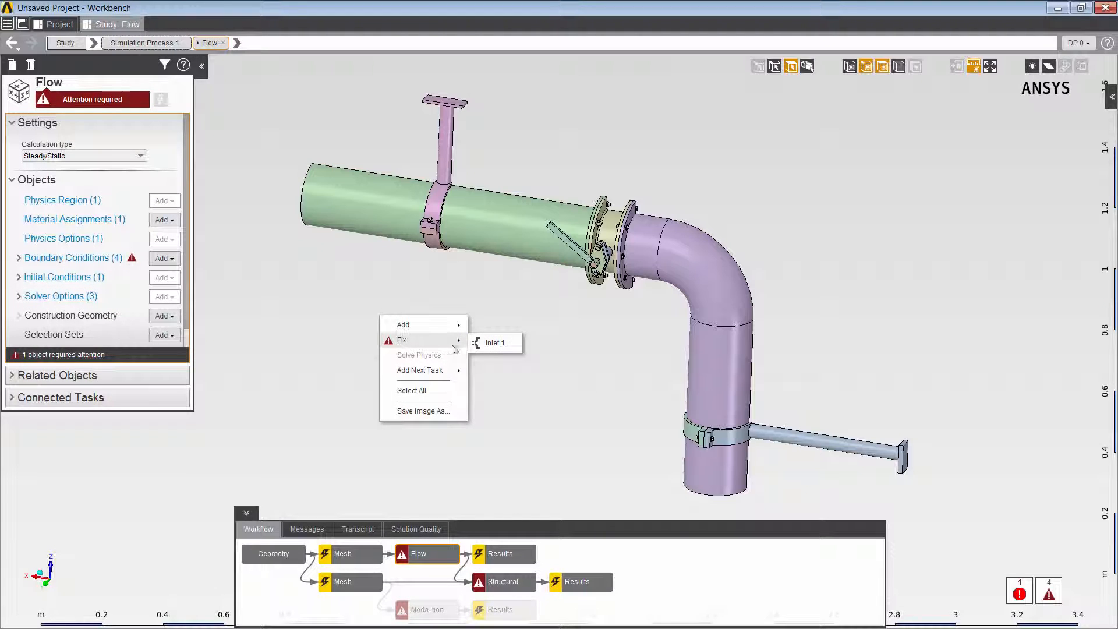
pyautogui.click(496, 343)
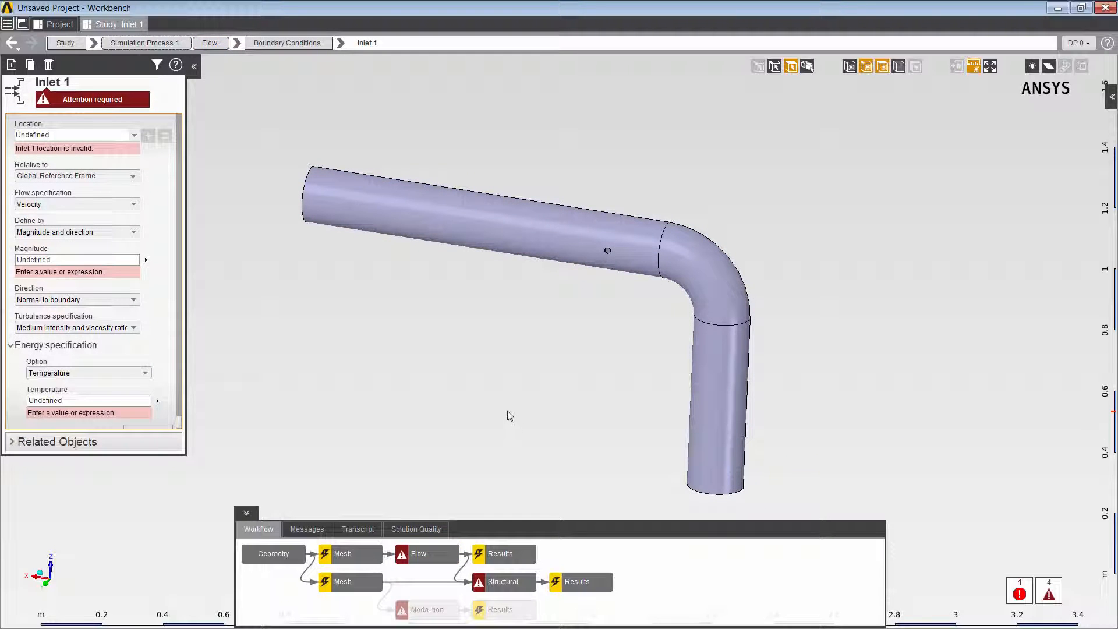
pyautogui.moveTo(509, 416); pyautogui.dragTo(452, 227, button='middle')
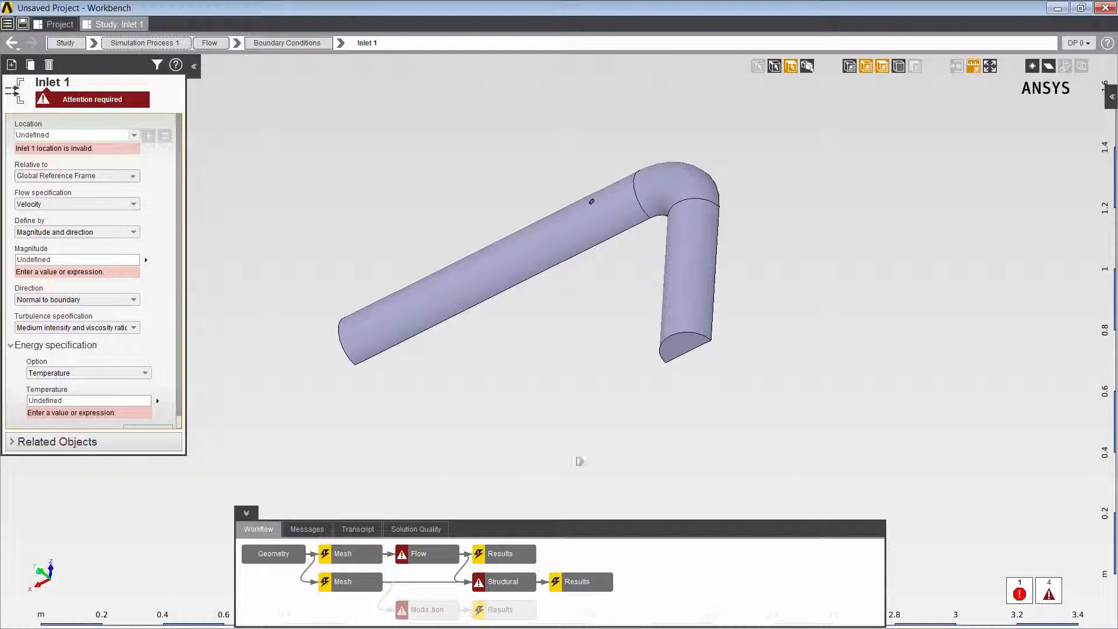
pyautogui.click(687, 345)
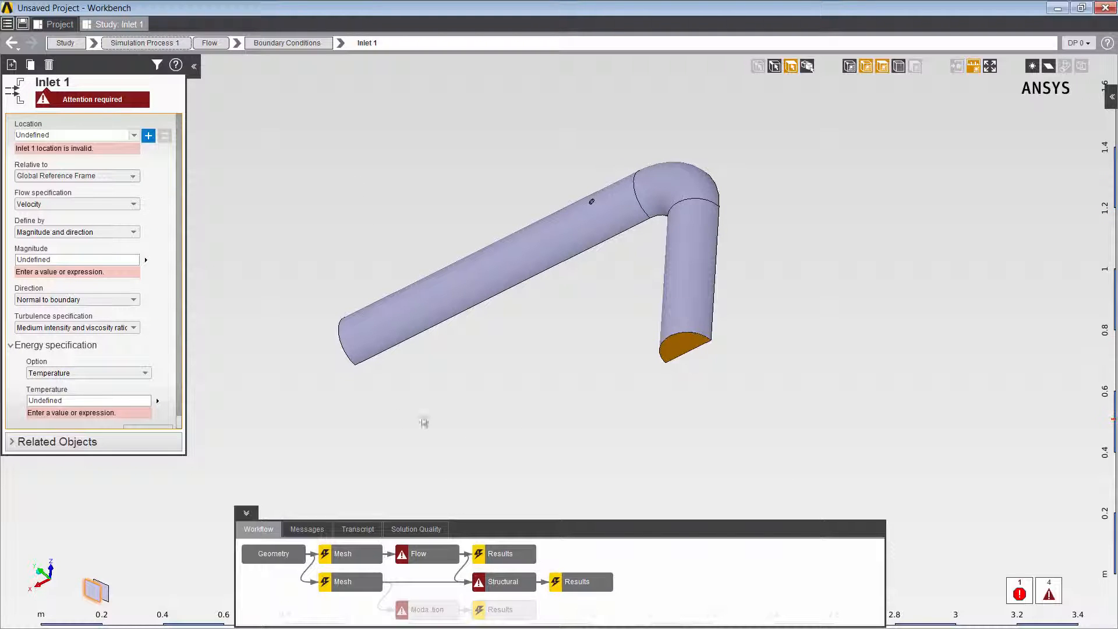
pyautogui.click(148, 136)
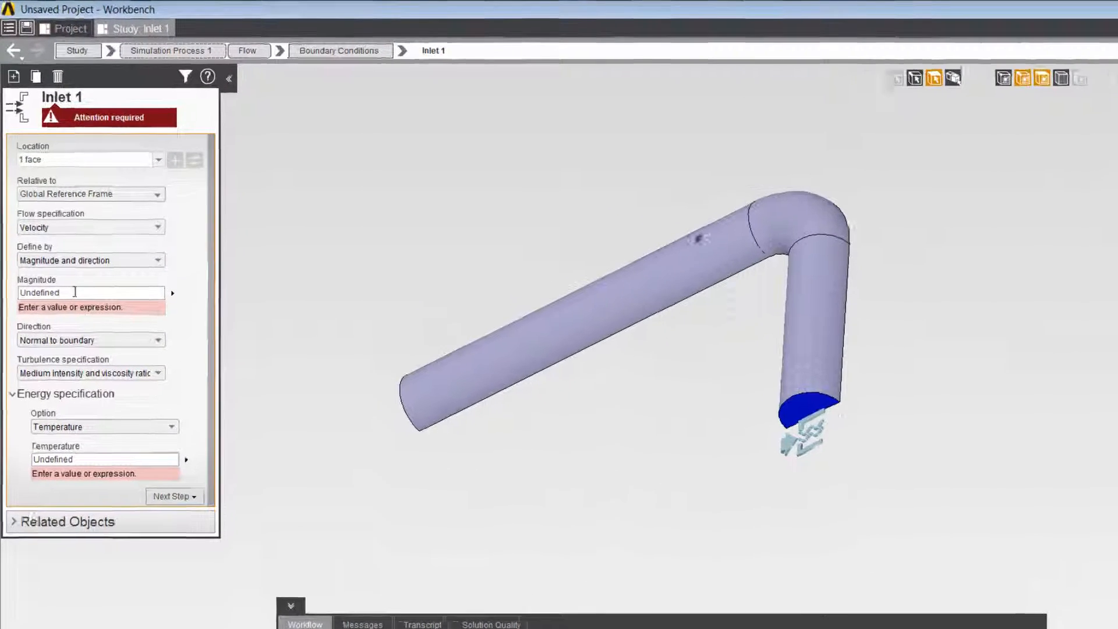
# - Set Inlet 1's velocity magnitude to 0.1*InflowProfile and its temperature to 50 C
pyautogui.click(75, 292)
pyautogui.write('0.1')
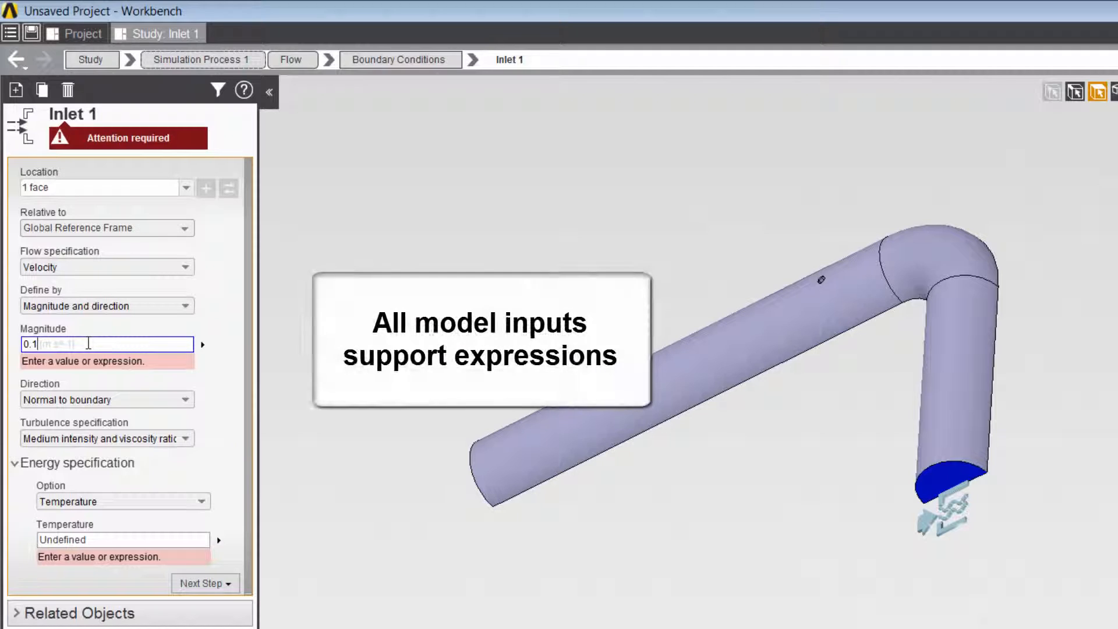
pyautogui.write('*i')
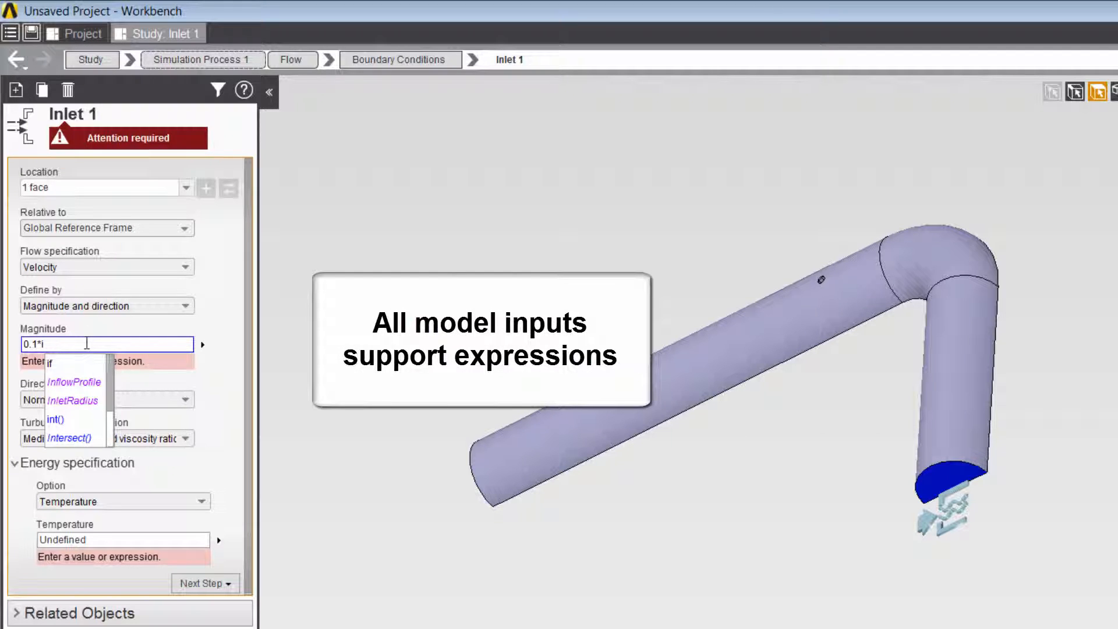
pyautogui.click(77, 384)
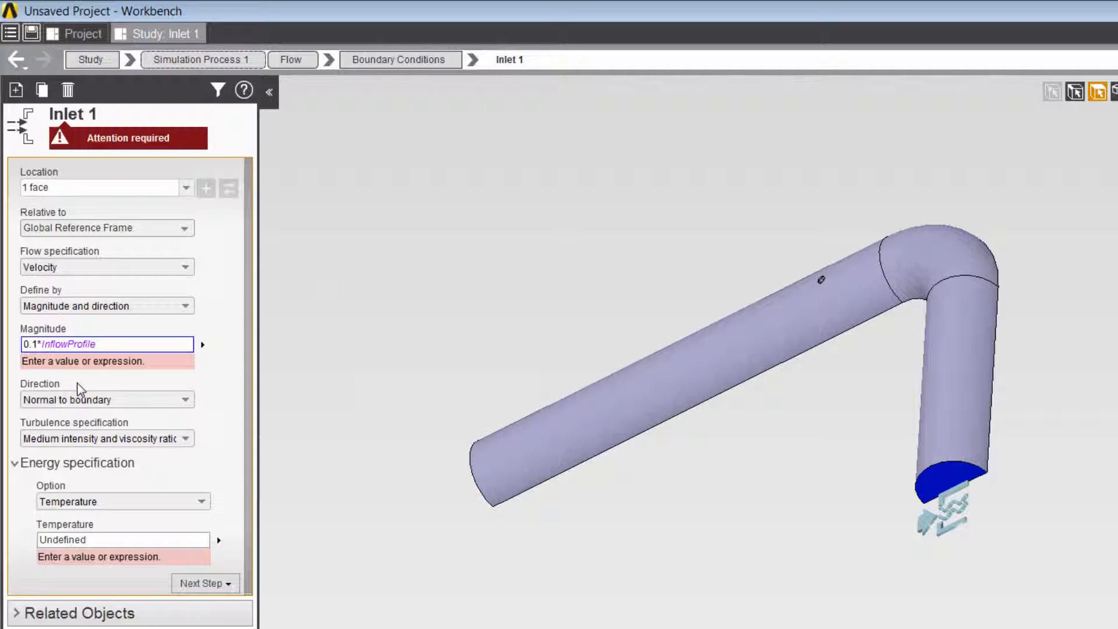
pyautogui.click(105, 539)
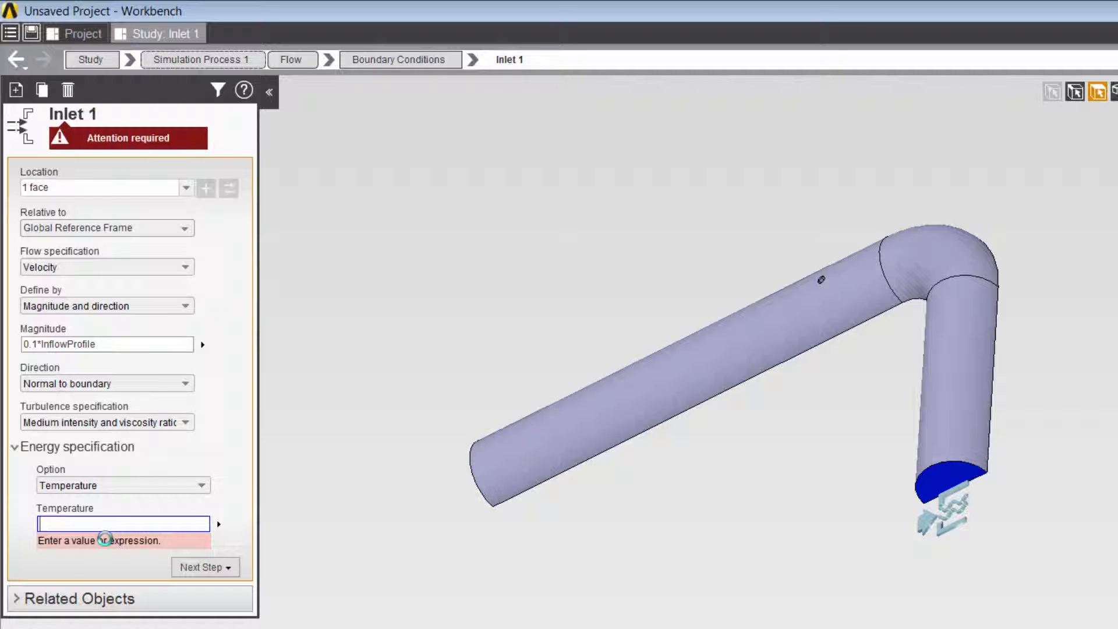
pyautogui.write('50')
pyautogui.press('Return')
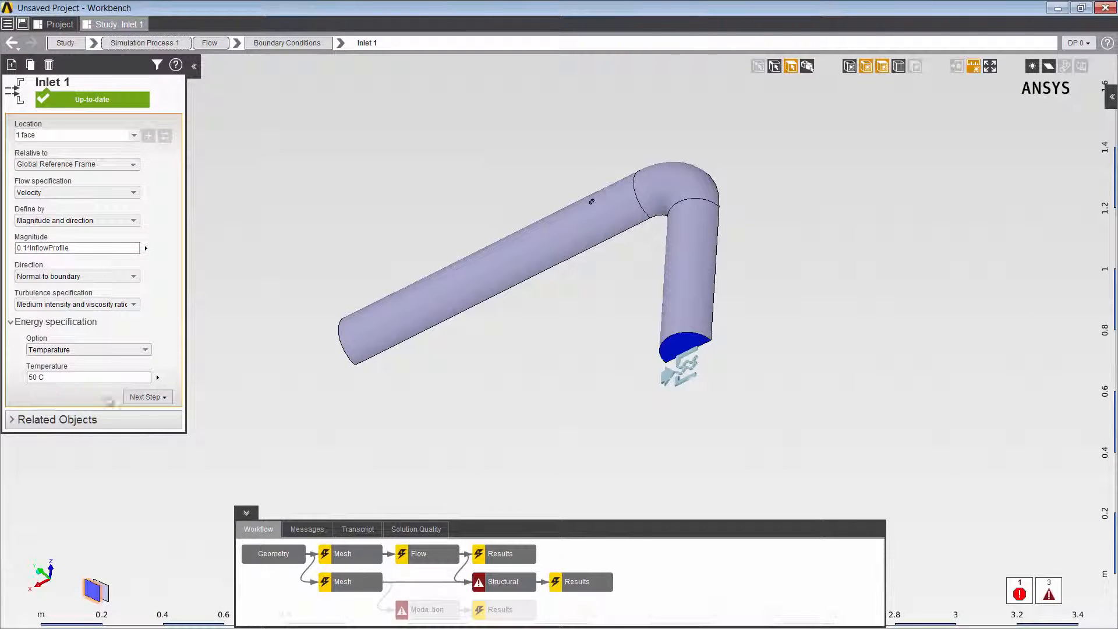
# - Update the Results task of the flow simulation and display its Velocity Streamline result
pyautogui.rightClick(511, 553)
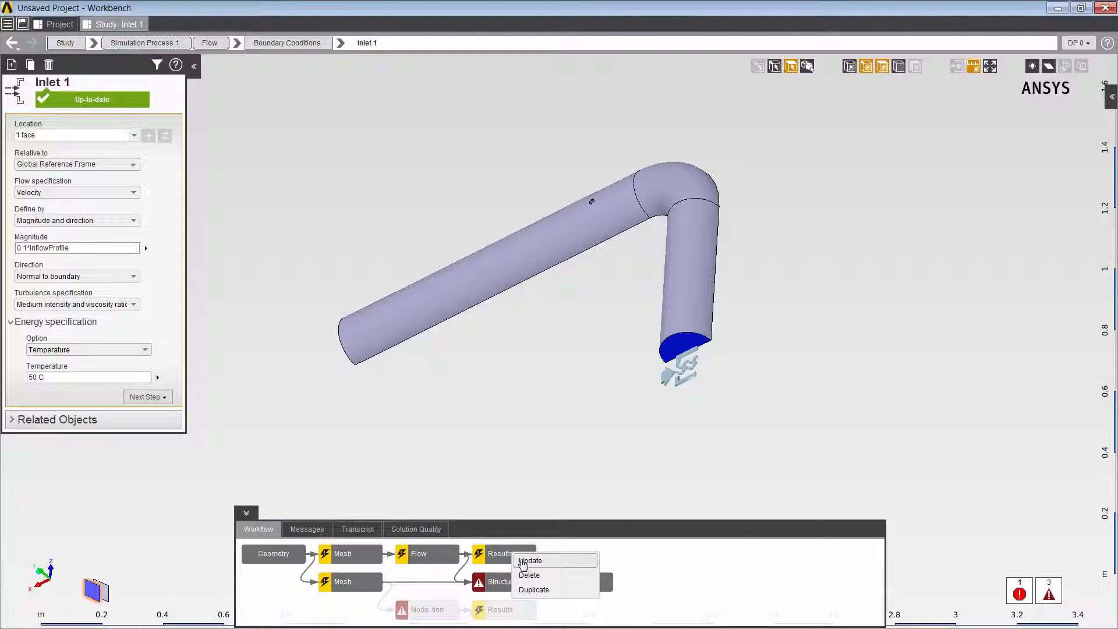
pyautogui.click(522, 561)
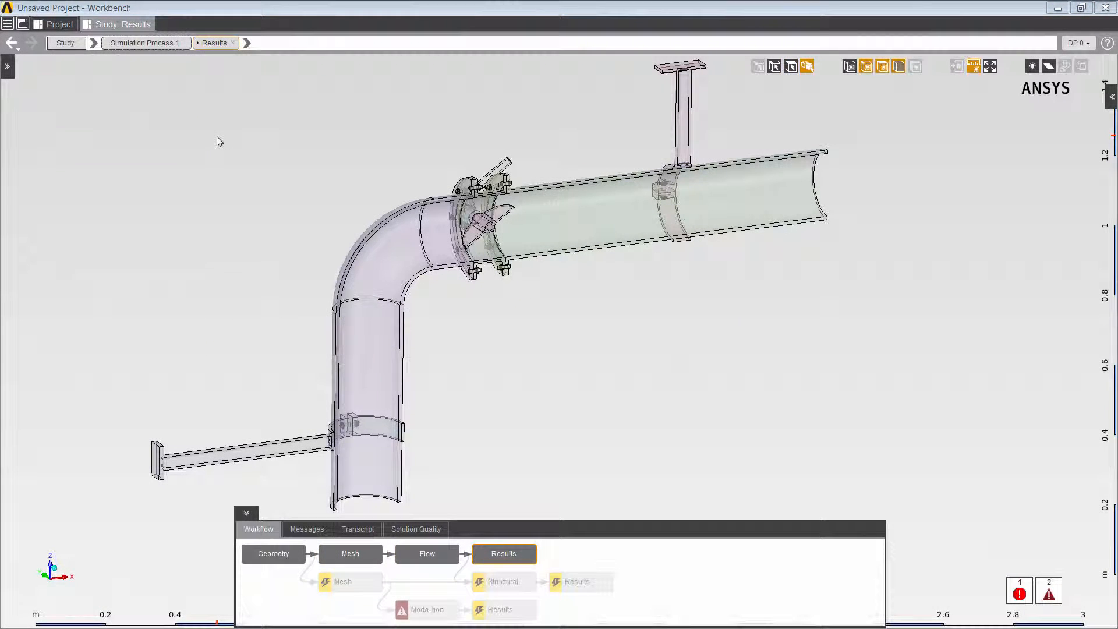
pyautogui.click(247, 43)
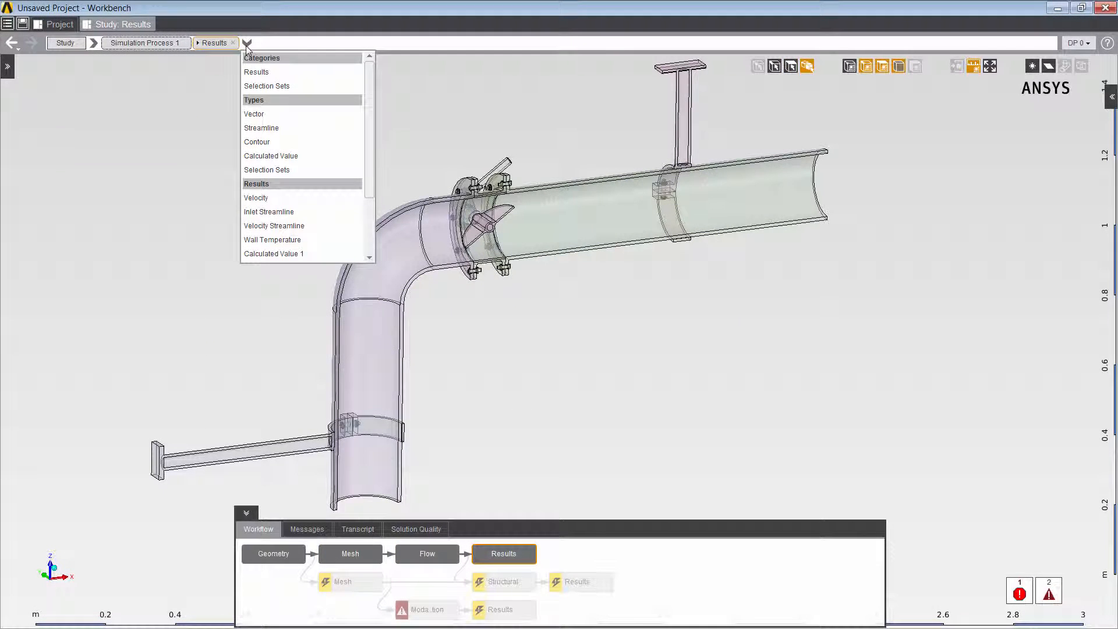
pyautogui.click(256, 226)
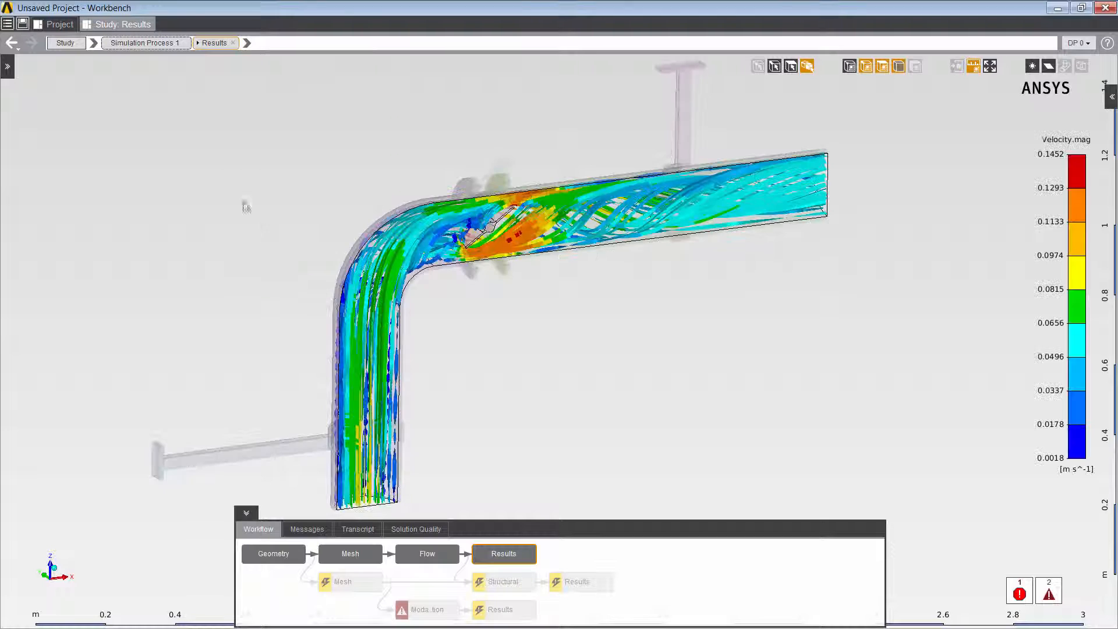
# - Animate the velocity streamlines and display the flow simulation's Wall Temperature result
pyautogui.rightClick(207, 120)
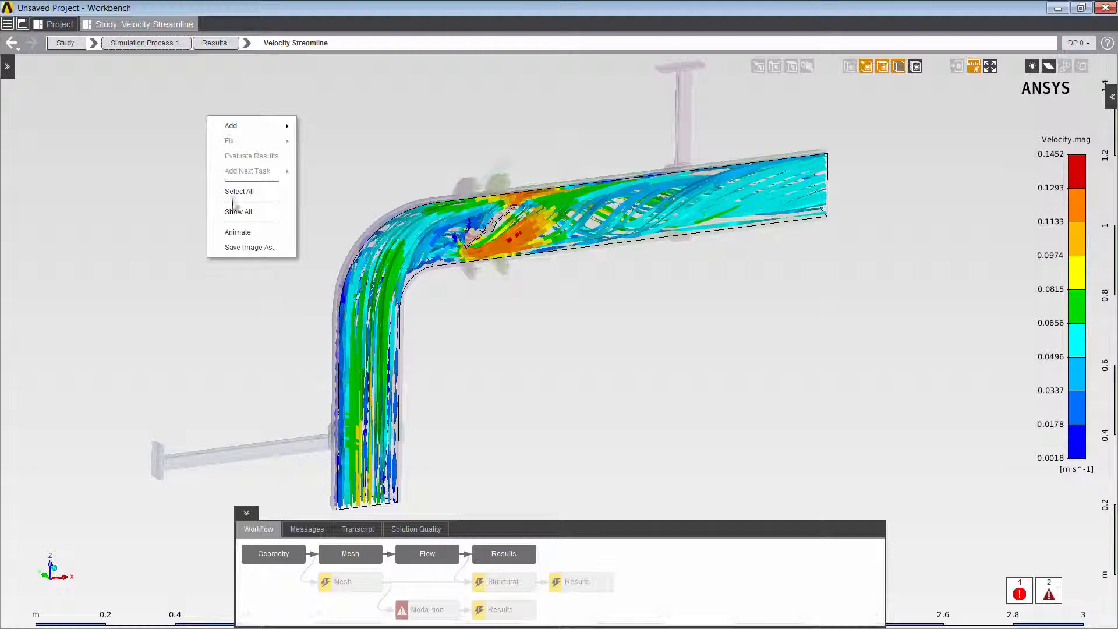
pyautogui.click(237, 235)
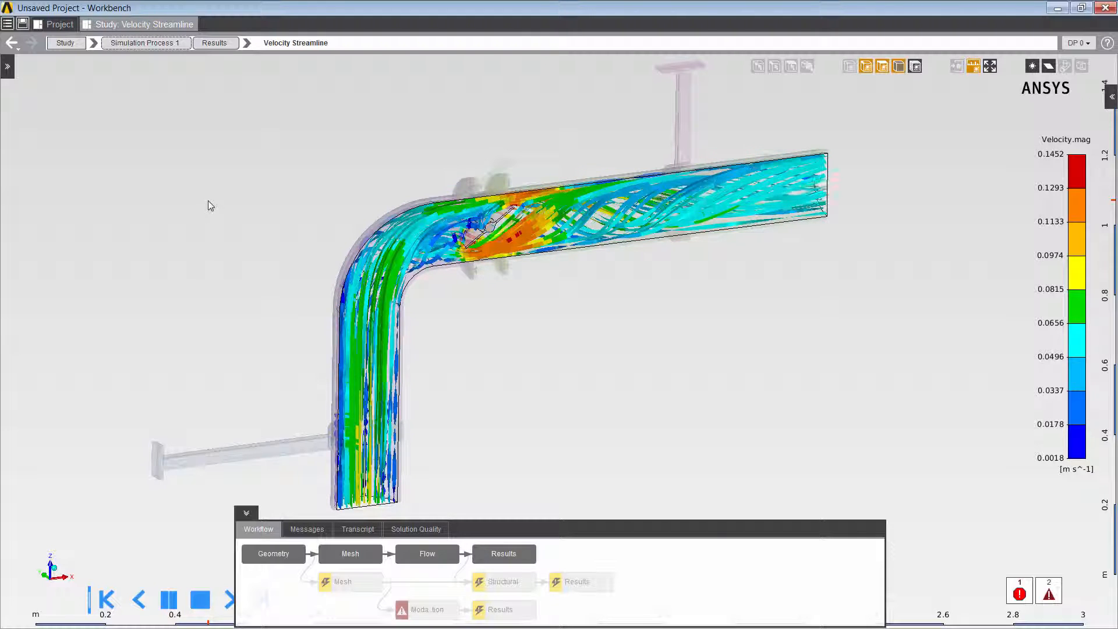
pyautogui.click(247, 45)
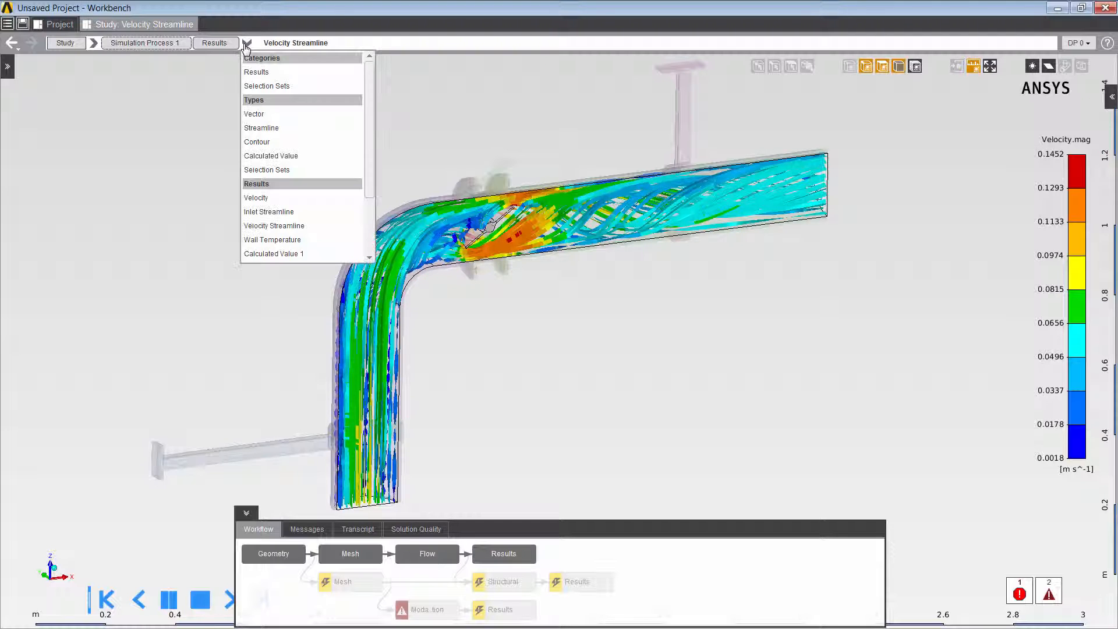
pyautogui.click(260, 239)
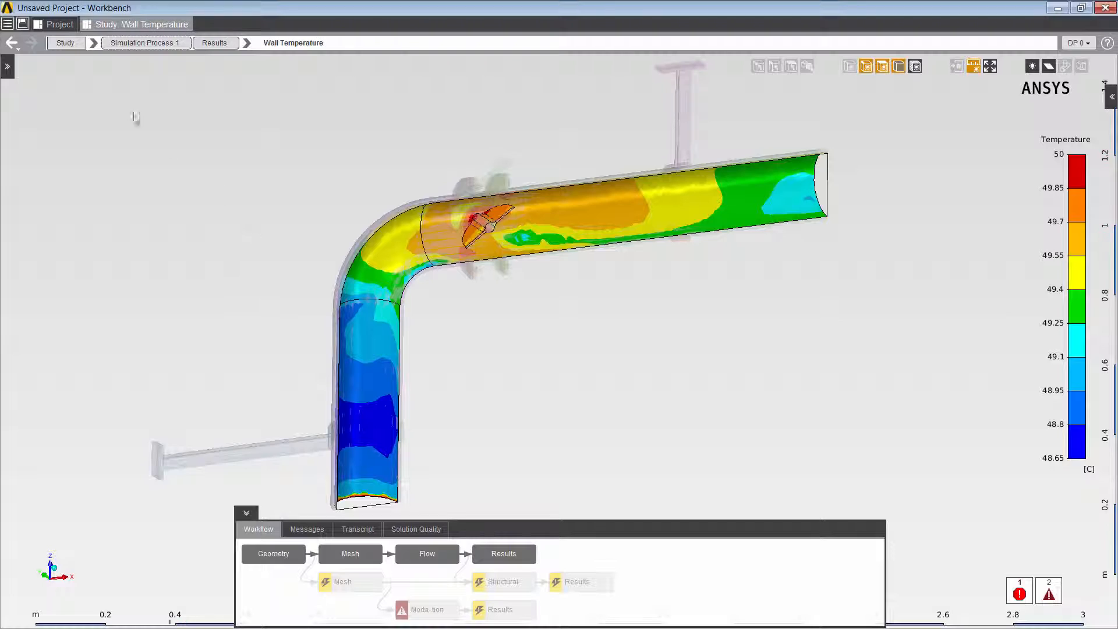
# - Expand the collapsed task details and update the Results task of the structural simulation
pyautogui.click(7, 66)
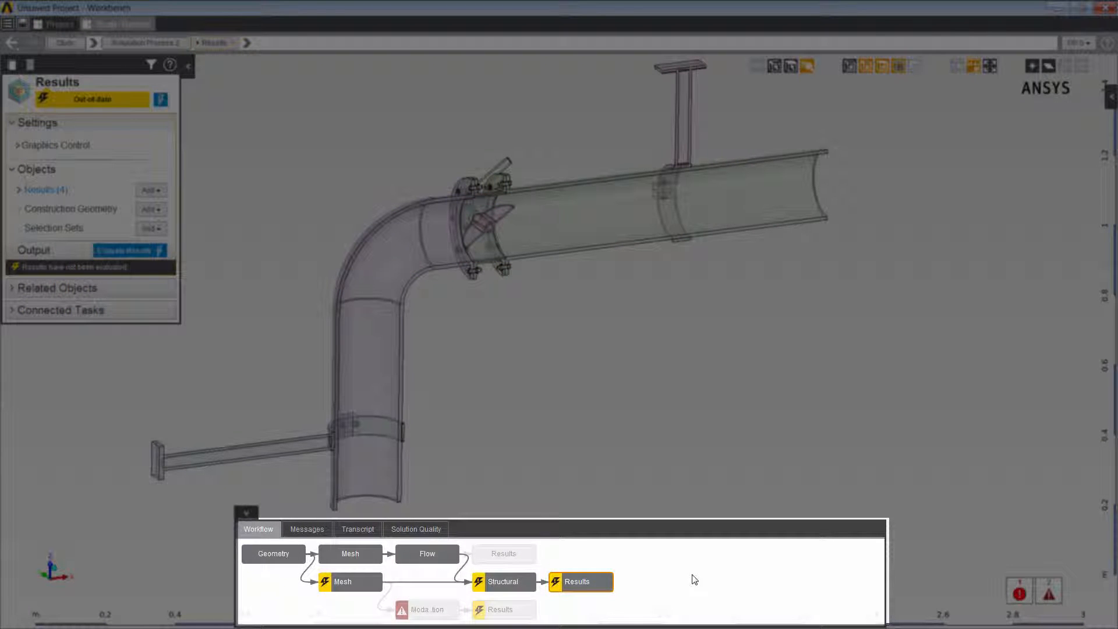
pyautogui.rightClick(591, 576)
pyautogui.click(603, 547)
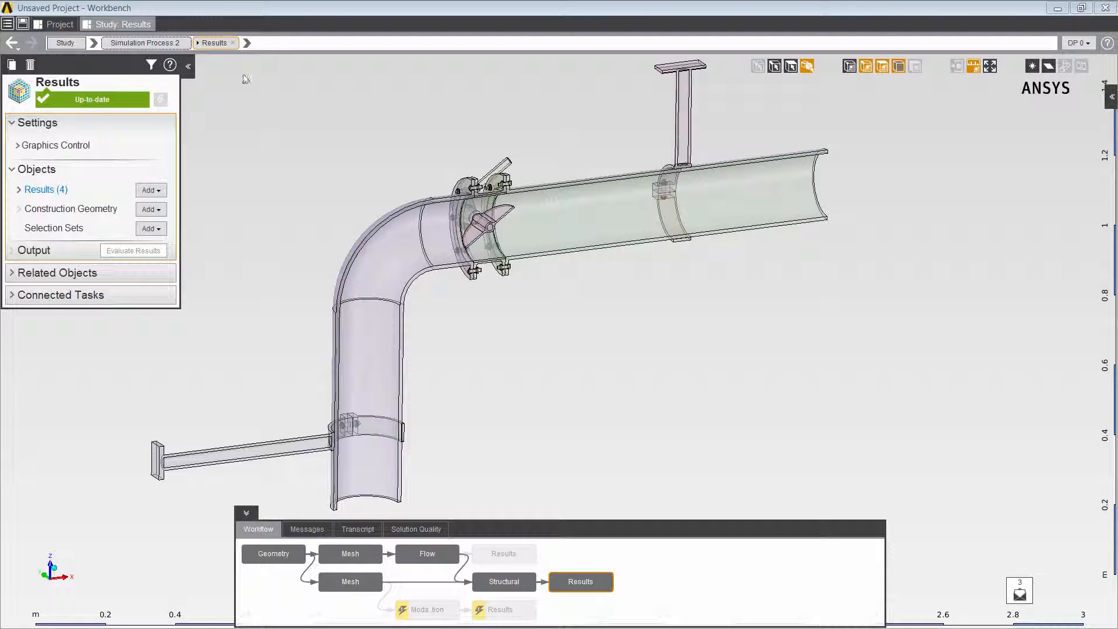
# - Display the structural simulation's Displacement Magnitude and Equivalent Stress results
pyautogui.click(247, 42)
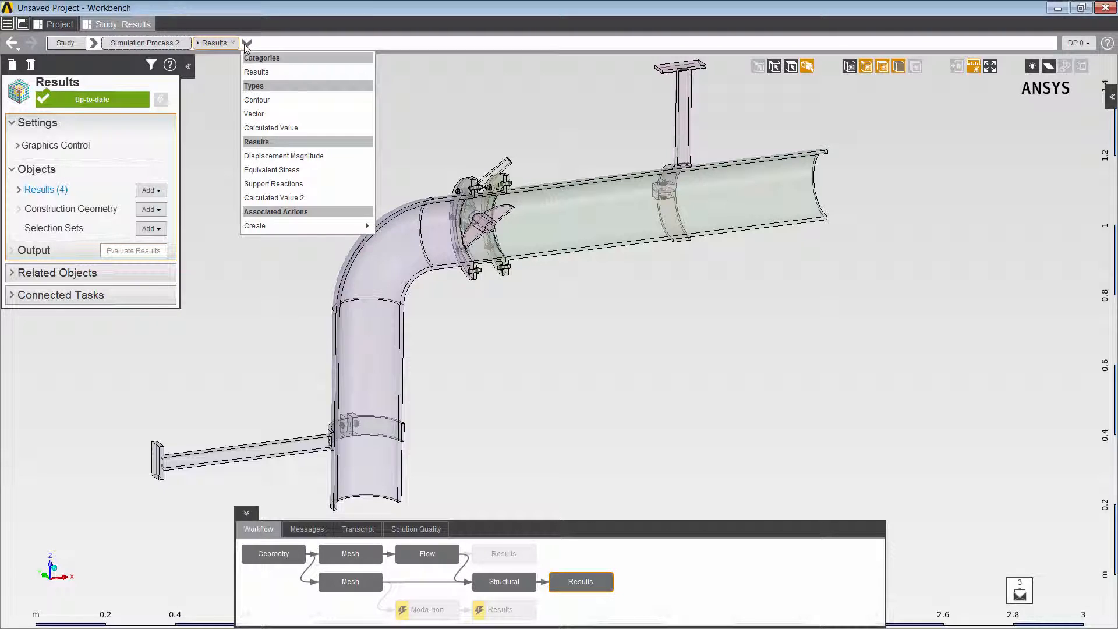
pyautogui.click(278, 156)
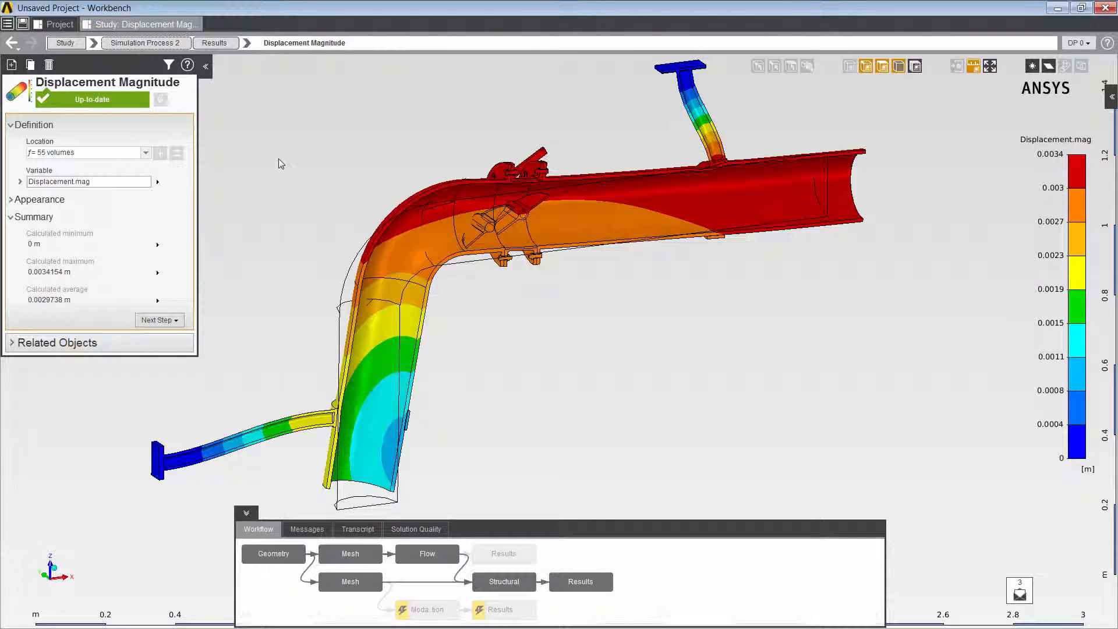
pyautogui.click(246, 44)
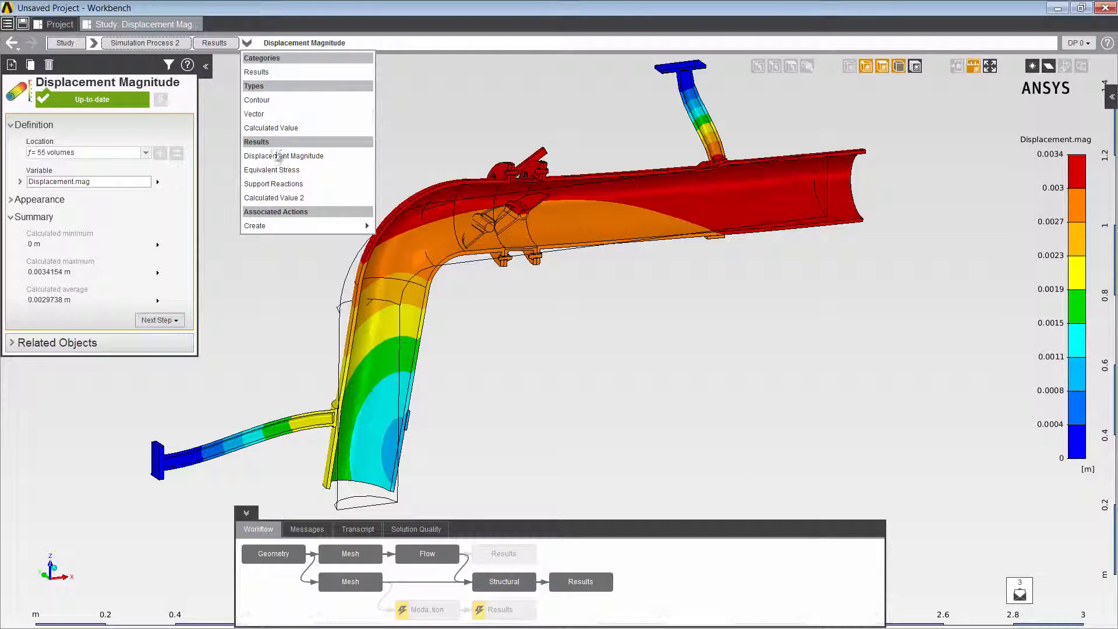
pyautogui.click(277, 170)
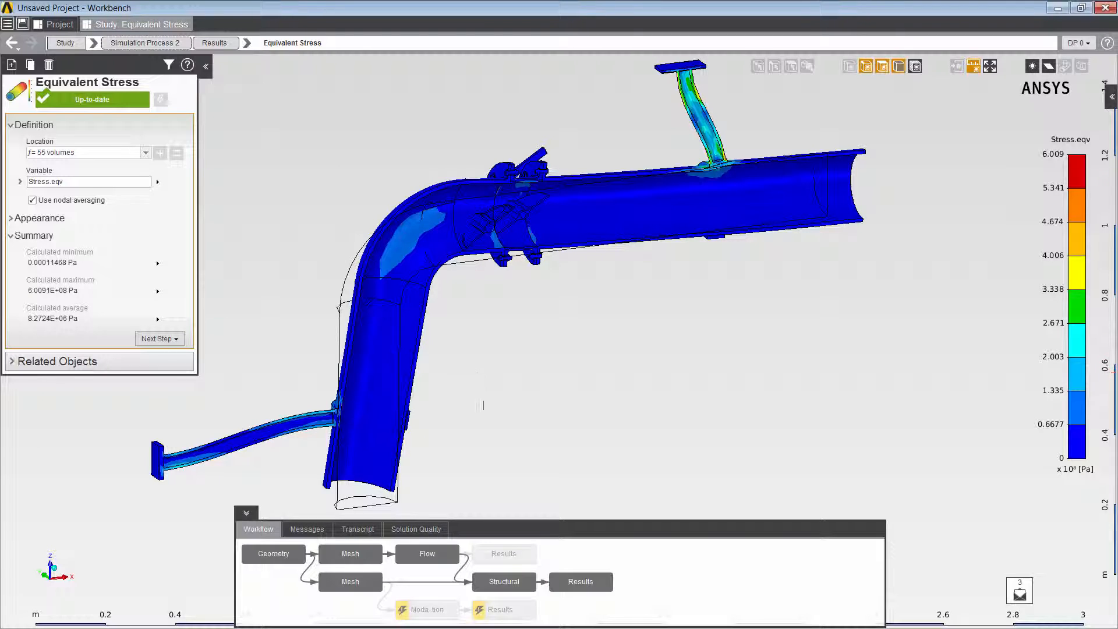
# - Update the Results task of the modal simulation in Simulation Process 3
pyautogui.click(522, 611)
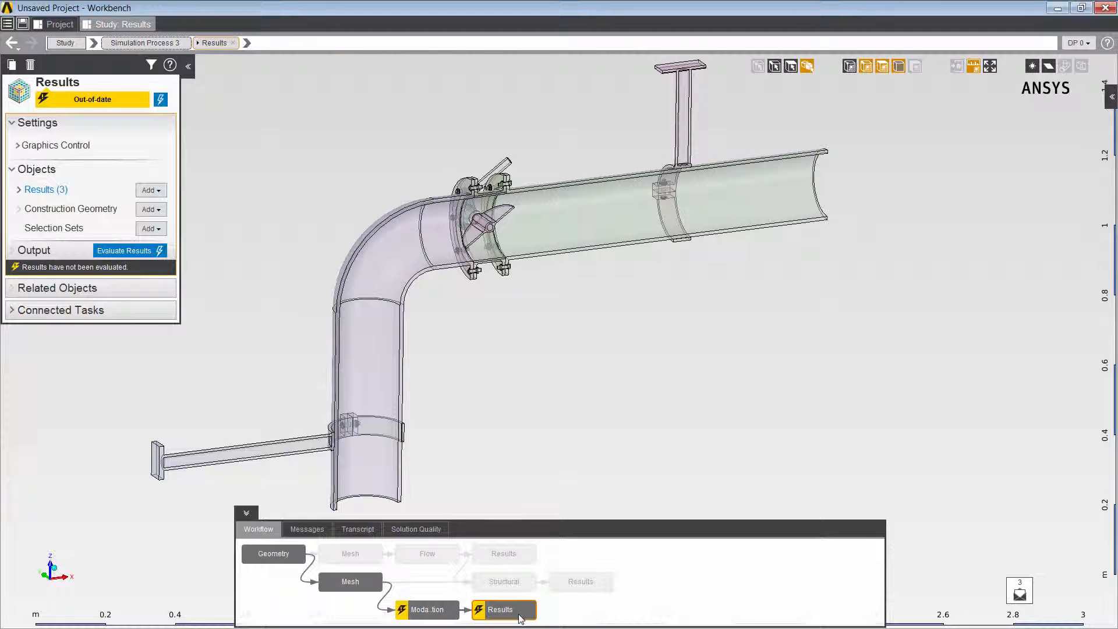
pyautogui.rightClick(521, 618)
pyautogui.click(536, 576)
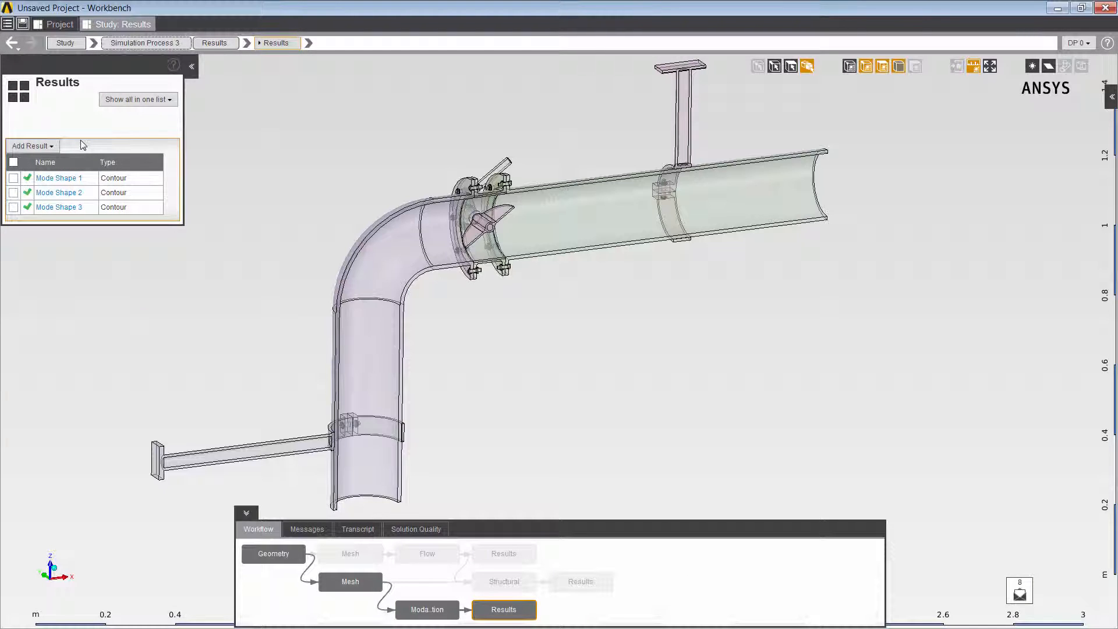
# - Display the contours of Mode Shape 1, Mode Shape 2 and Mode Shape 3 in turn
pyautogui.click(72, 179)
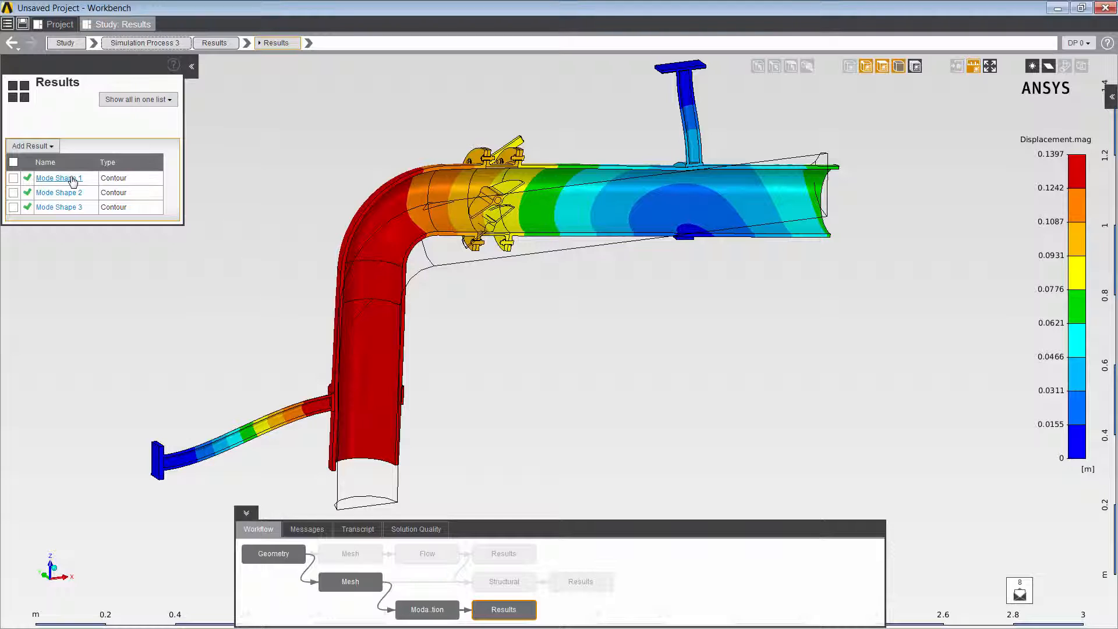
pyautogui.click(68, 193)
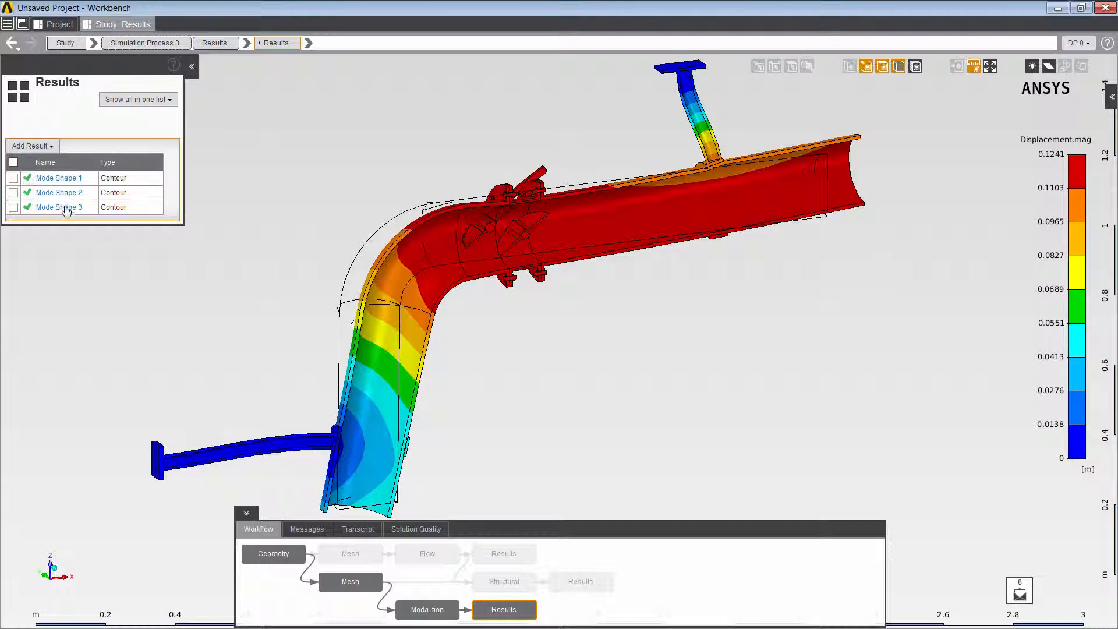
pyautogui.click(65, 208)
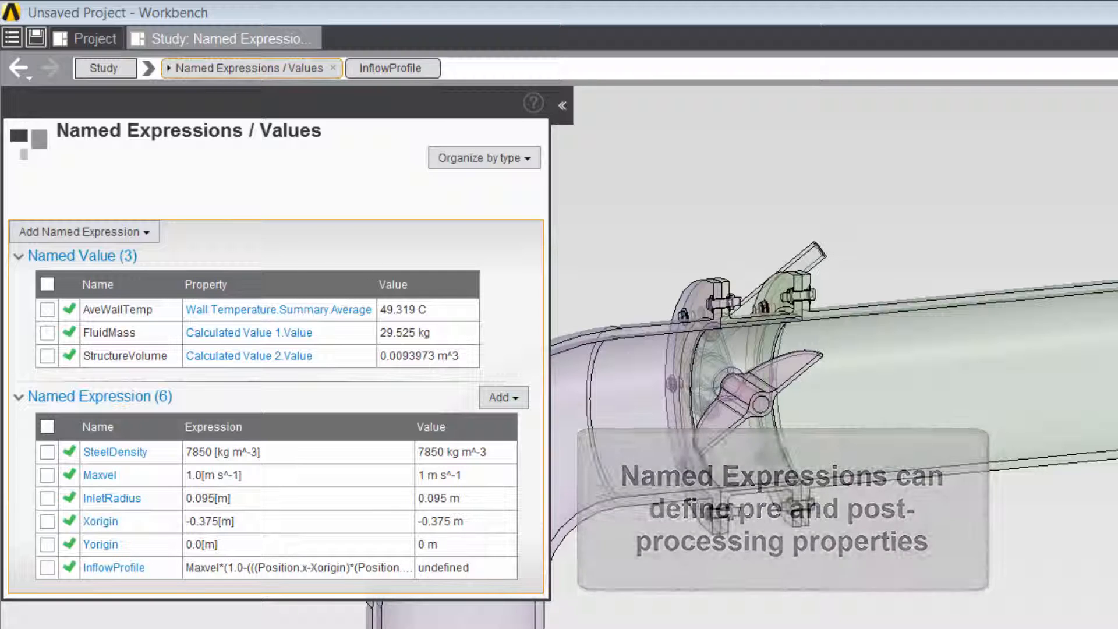
# - Open the InflowProfile named expression and examine its full formula
pyautogui.click(114, 568)
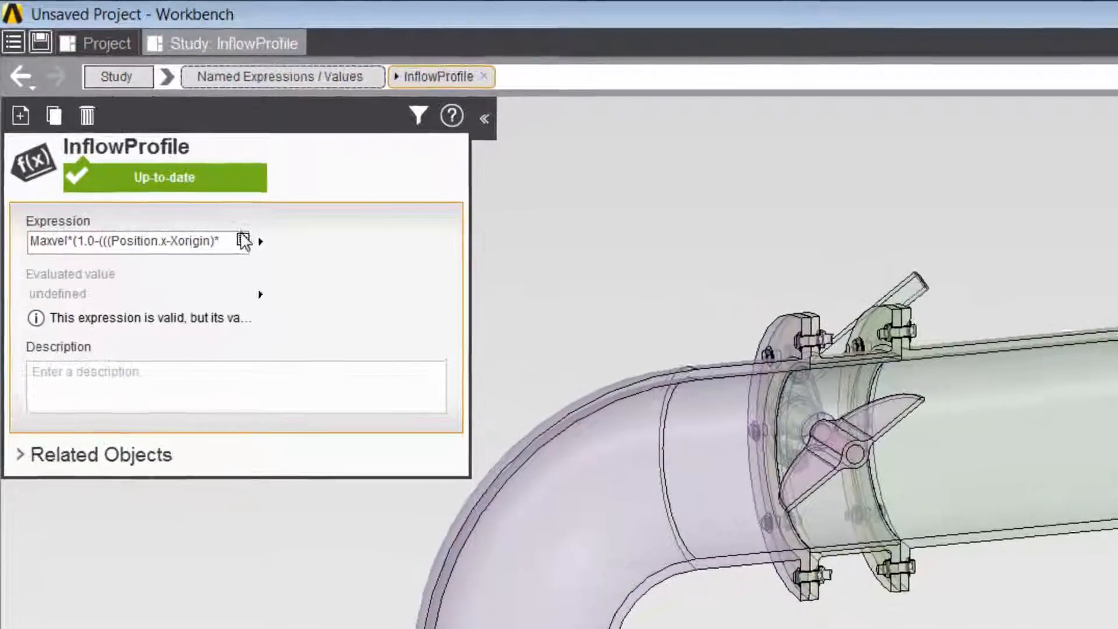
pyautogui.click(192, 217)
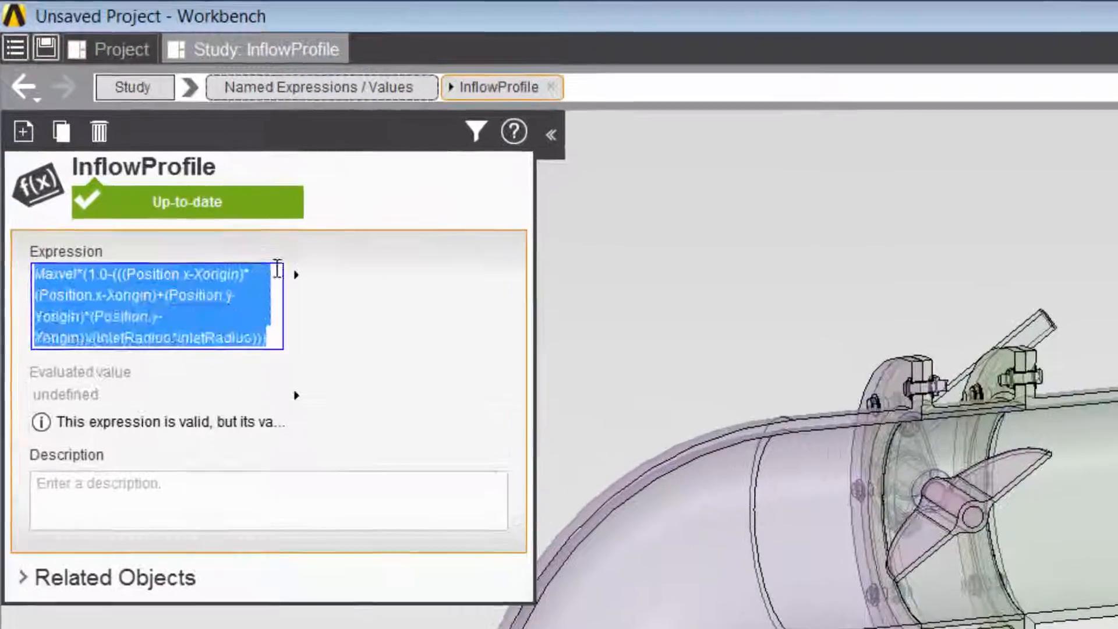
pyautogui.click(259, 349)
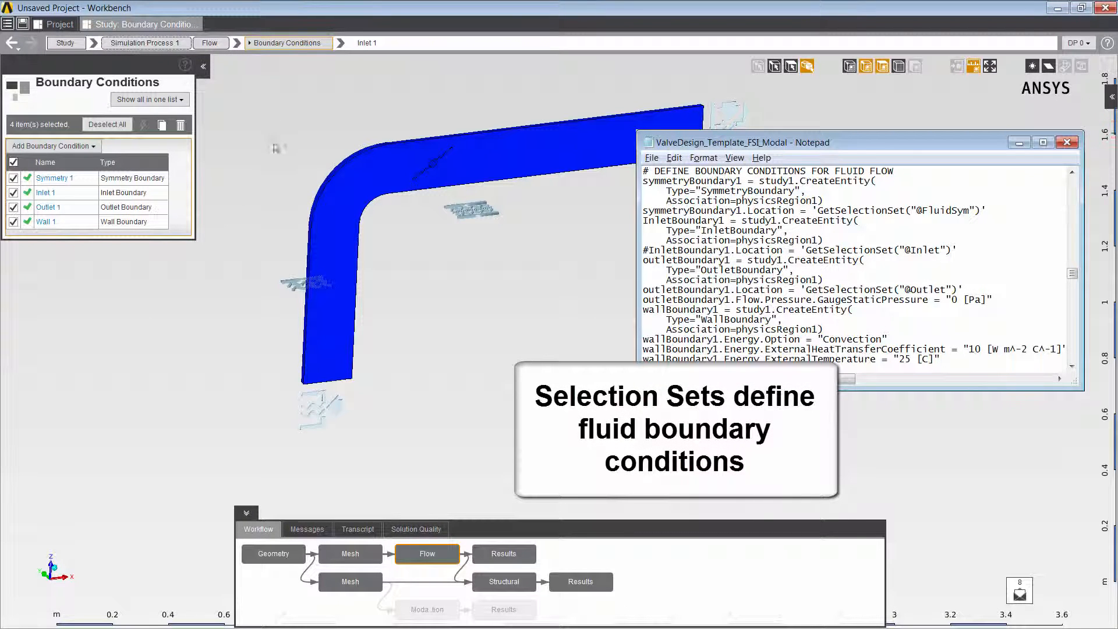
# - Inspect the flow inlet condition on the model and the Temperature setting of the inner pipe wall's Fluid Temperature condition
pyautogui.click(318, 397)
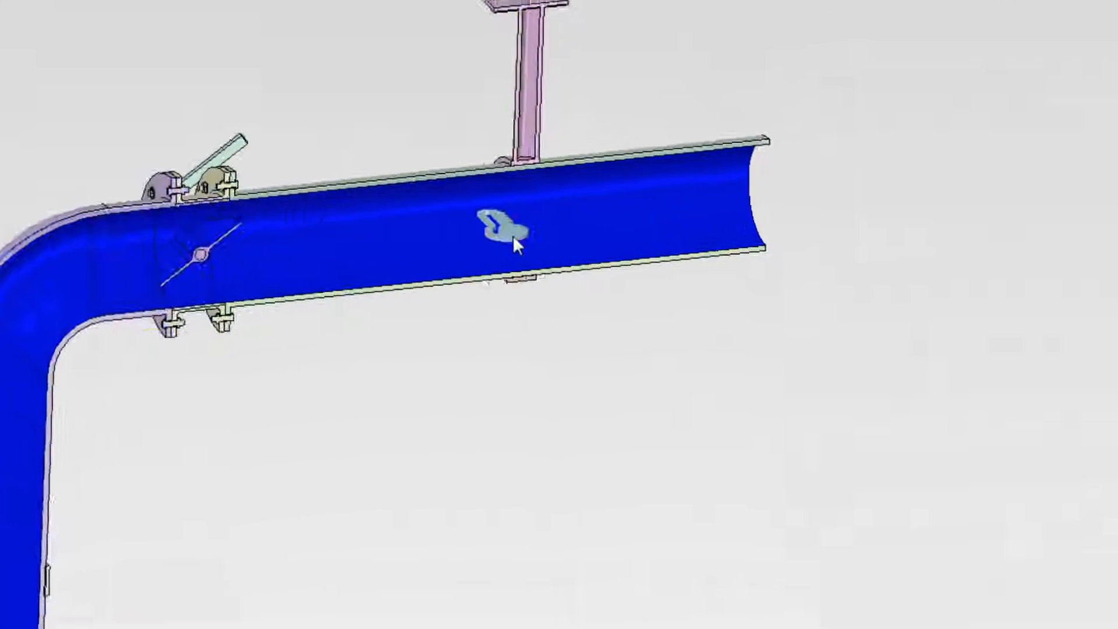
pyautogui.click(513, 238)
pyautogui.click(658, 297)
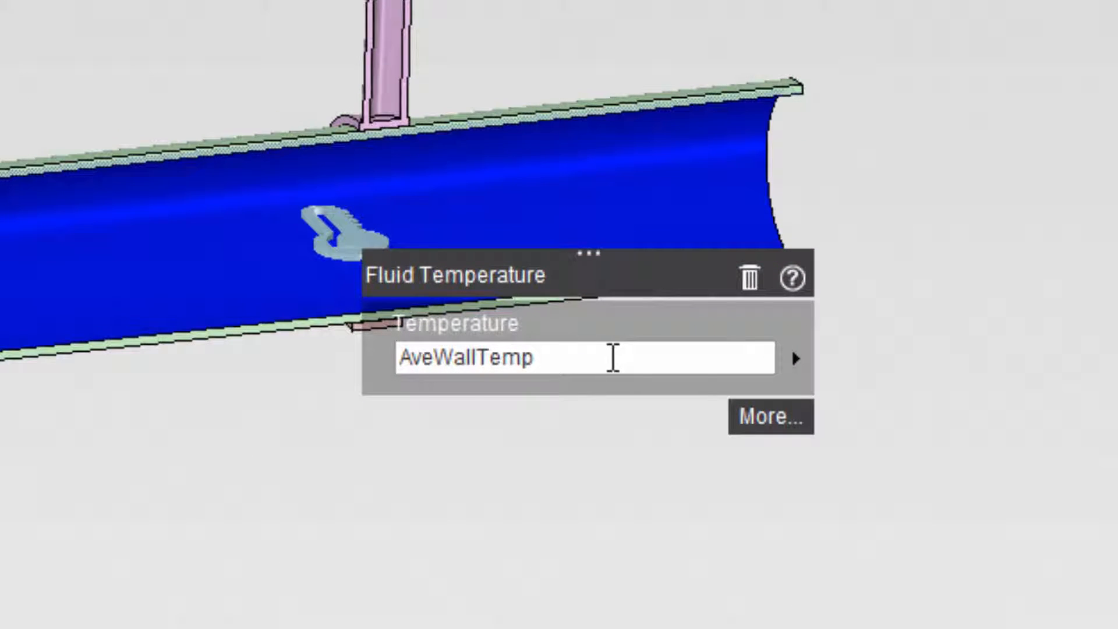